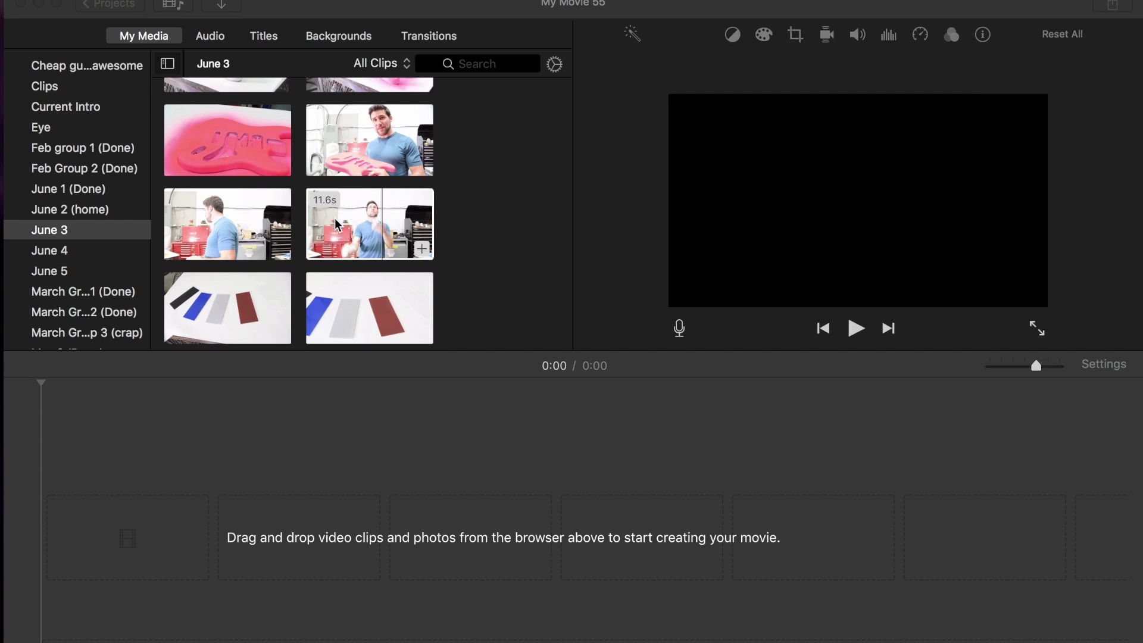
Add the 11.6 s juggling clip from the June 3 event to the empty timeline and play it through
{"action": "left_click_drag", "start_coordinate": [370, 215], "coordinate": [128, 536]}
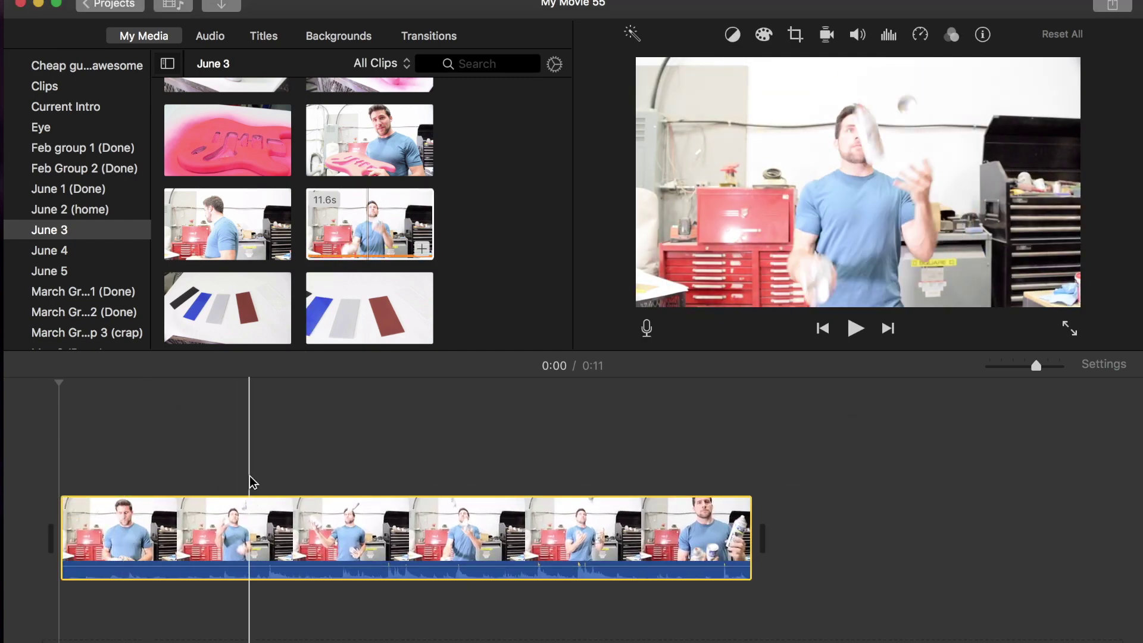
{"action": "key", "text": "super+equal"}
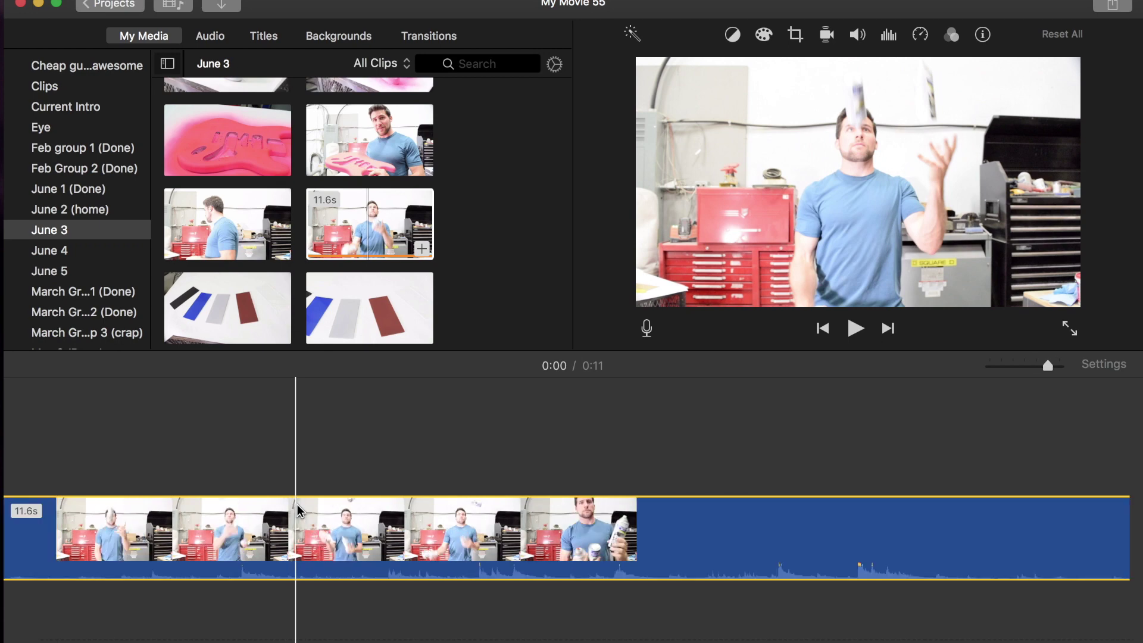
{"action": "scroll", "coordinate": [298, 511], "scroll_direction": "left", "scroll_amount": 5}
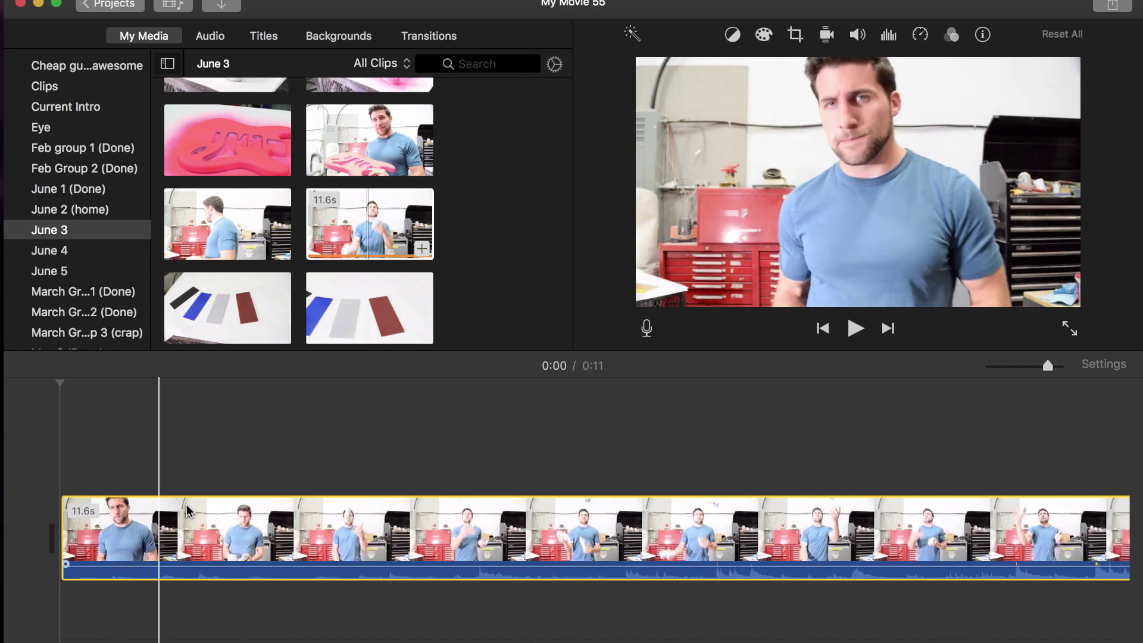
{"action": "key", "text": "super+minus"}
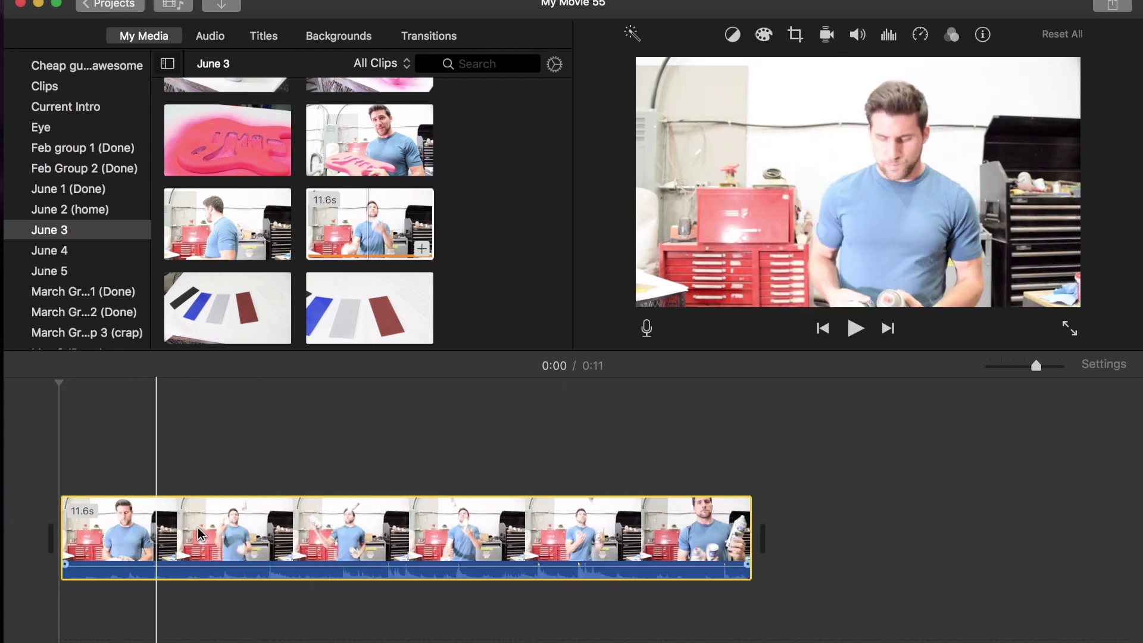
{"action": "key", "text": "space"}
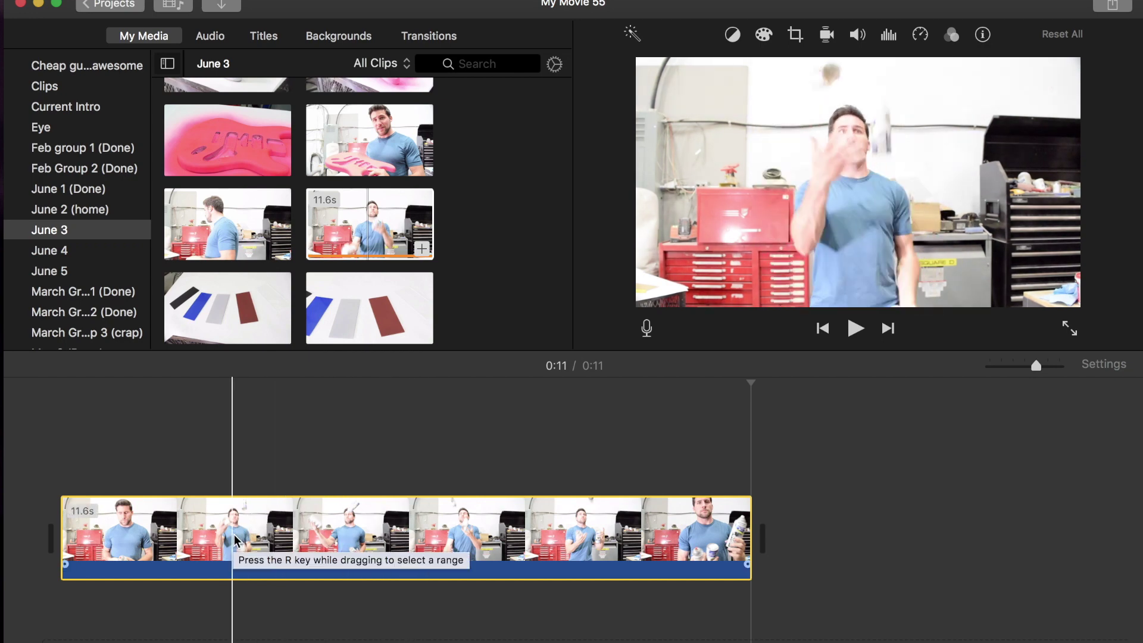
{"action": "right_click", "coordinate": [236, 540]}
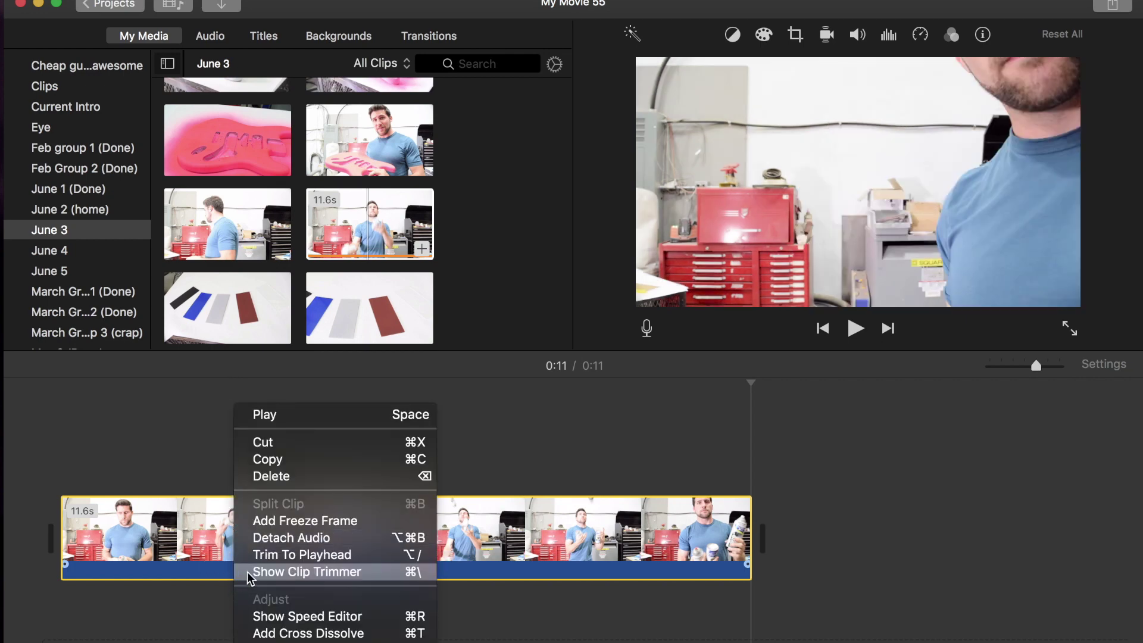
{"action": "left_click", "coordinate": [202, 528]}
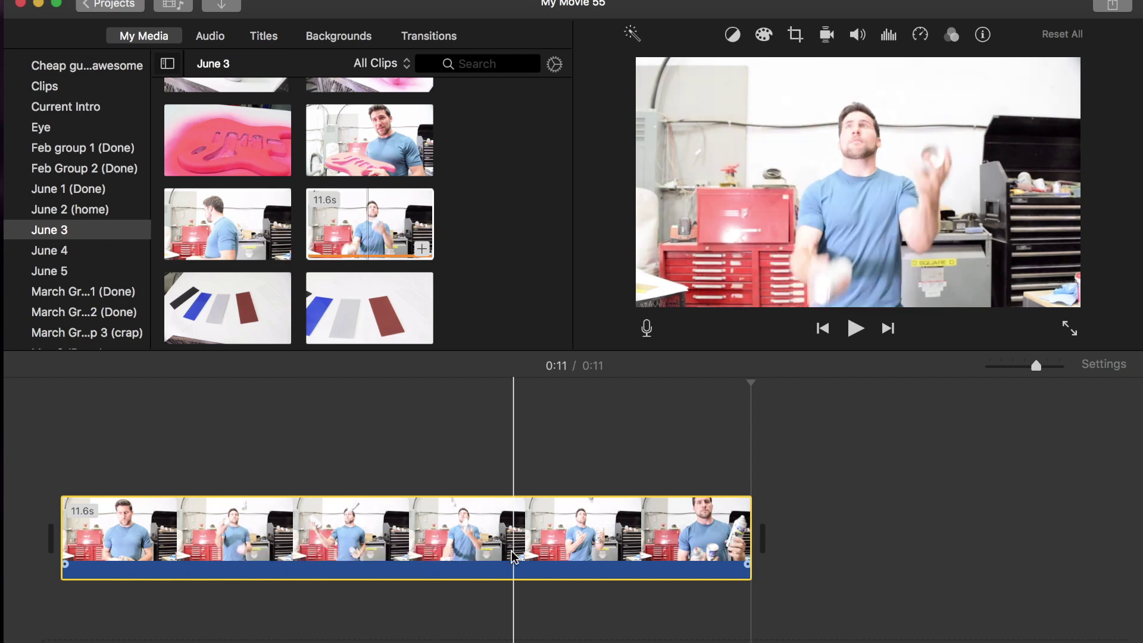
Try splitting the juggling clip at about 0:03 and 0:09, and undo both splits
{"action": "left_click", "coordinate": [244, 516]}
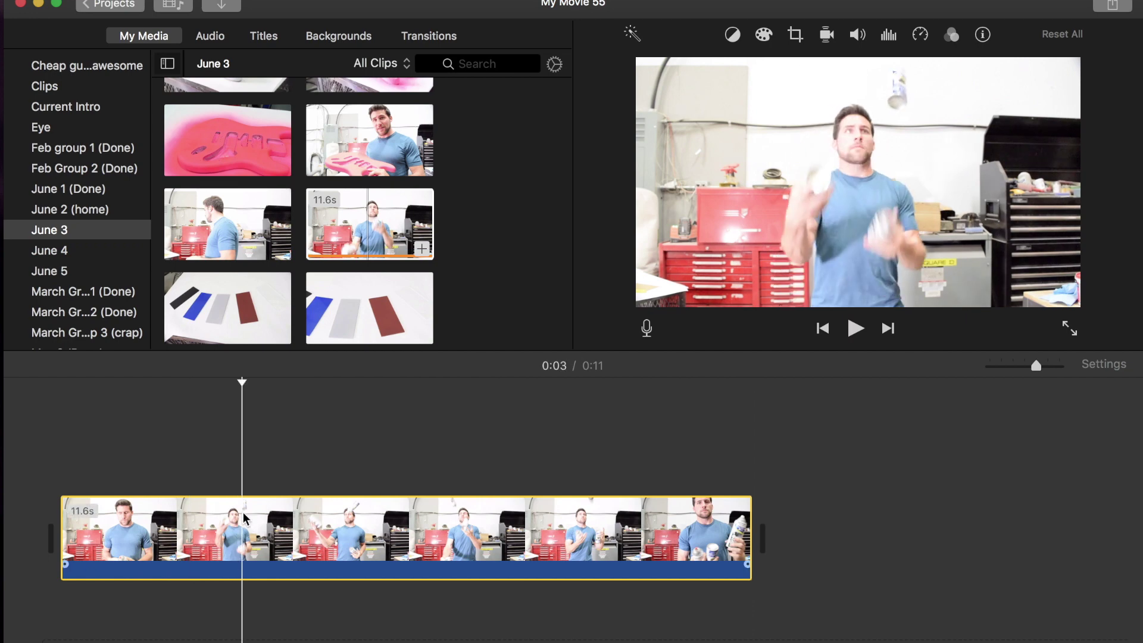
{"action": "key", "text": "super+b"}
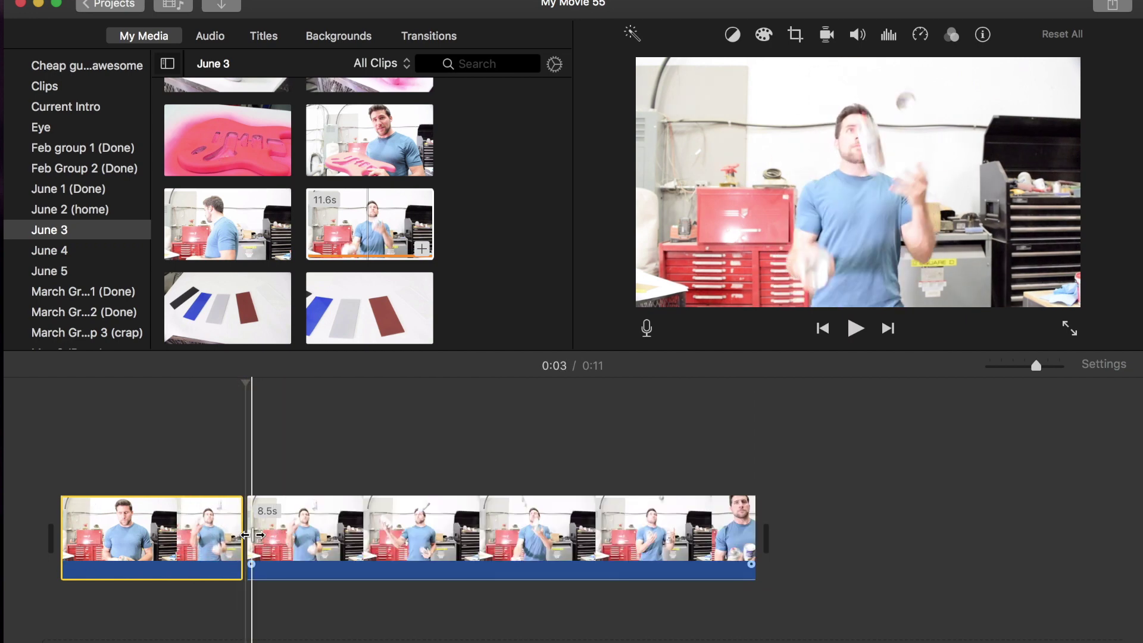
{"action": "left_click", "coordinate": [625, 552]}
{"action": "key", "text": "super+b"}
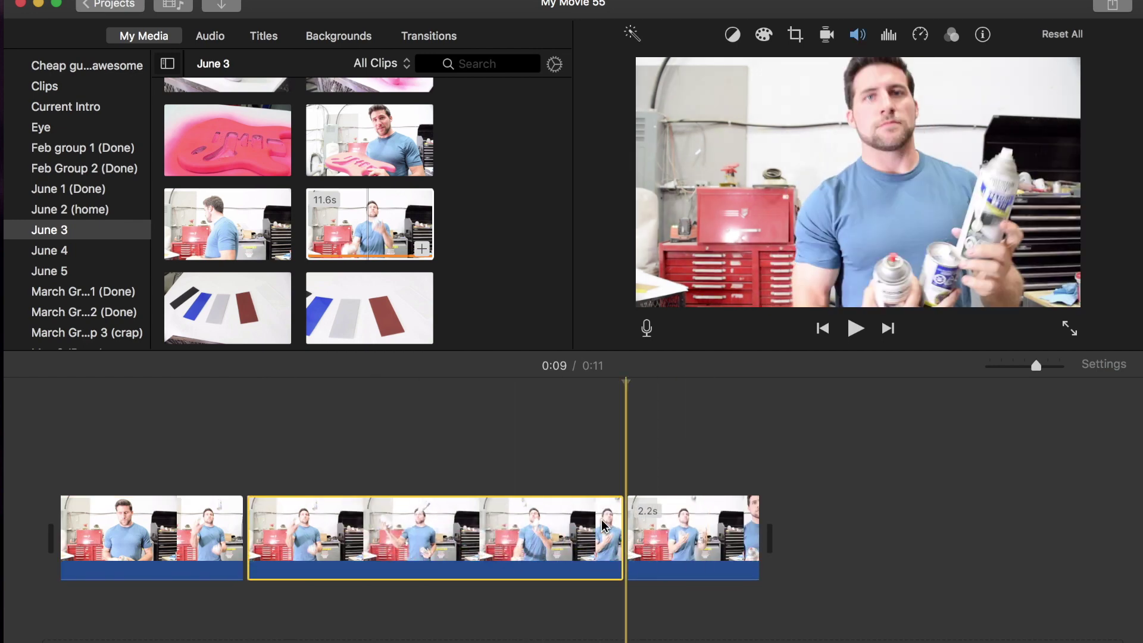
{"action": "key", "text": "super+z"}
{"action": "key", "text": "super+z"}
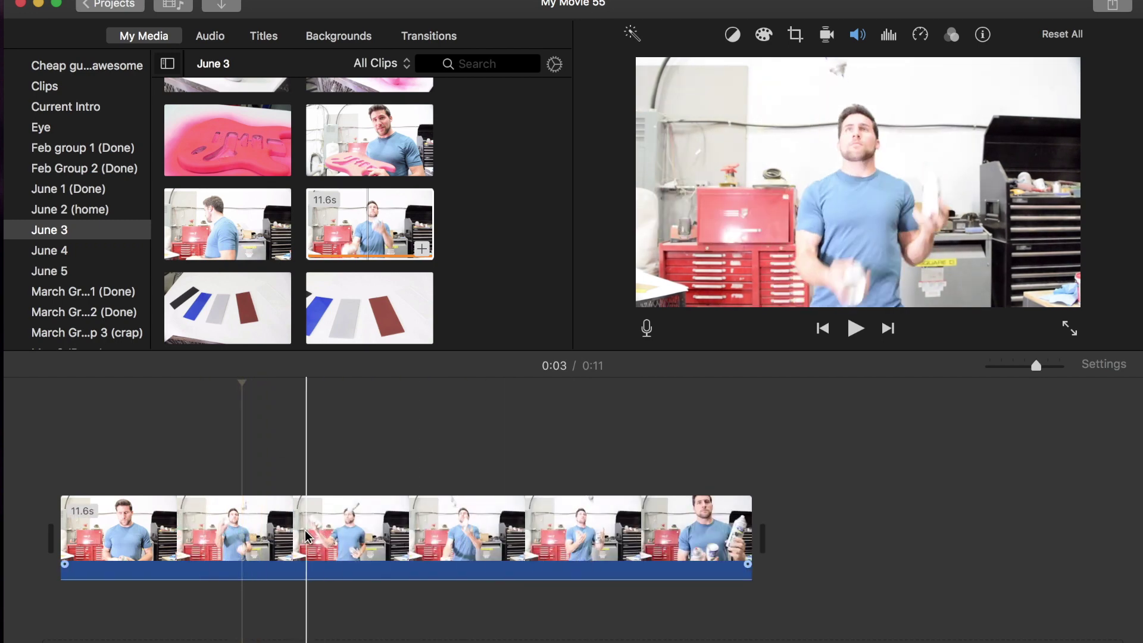
Select a range in the middle of the juggling clip, starting at about 0:03
{"action": "left_click", "coordinate": [255, 485]}
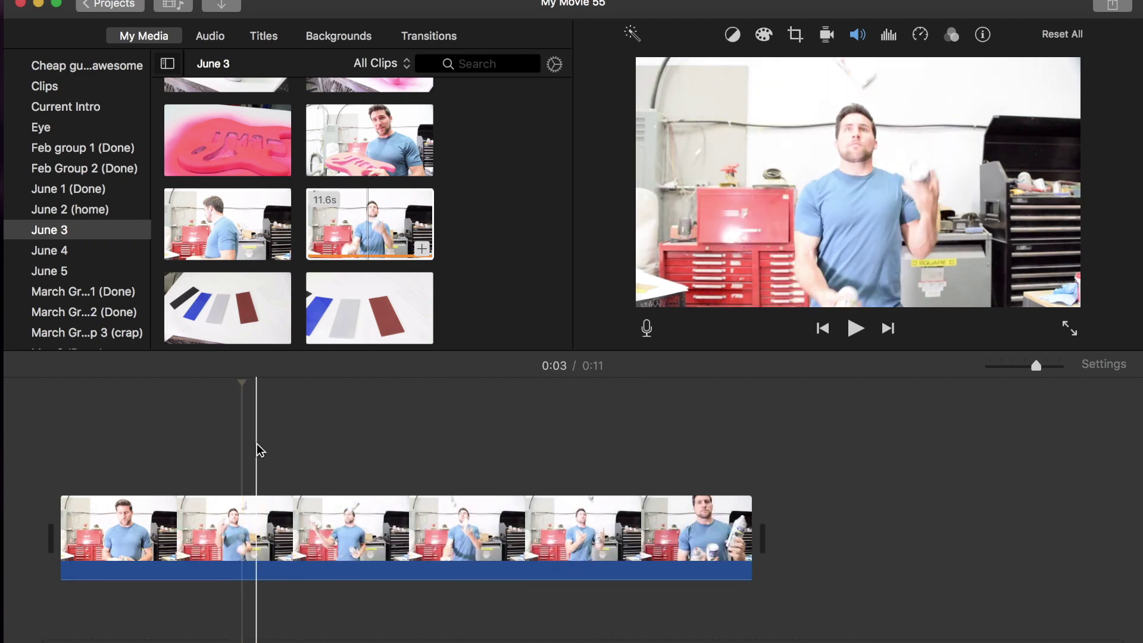
{"action": "left_click", "coordinate": [257, 503]}
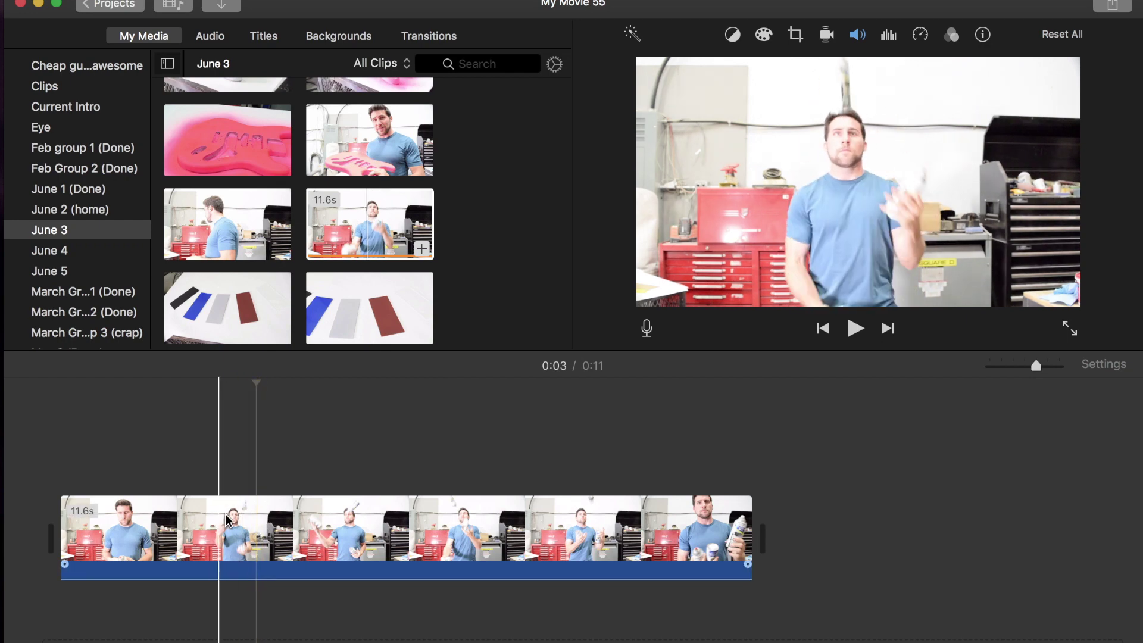
{"action": "left_click", "coordinate": [251, 524]}
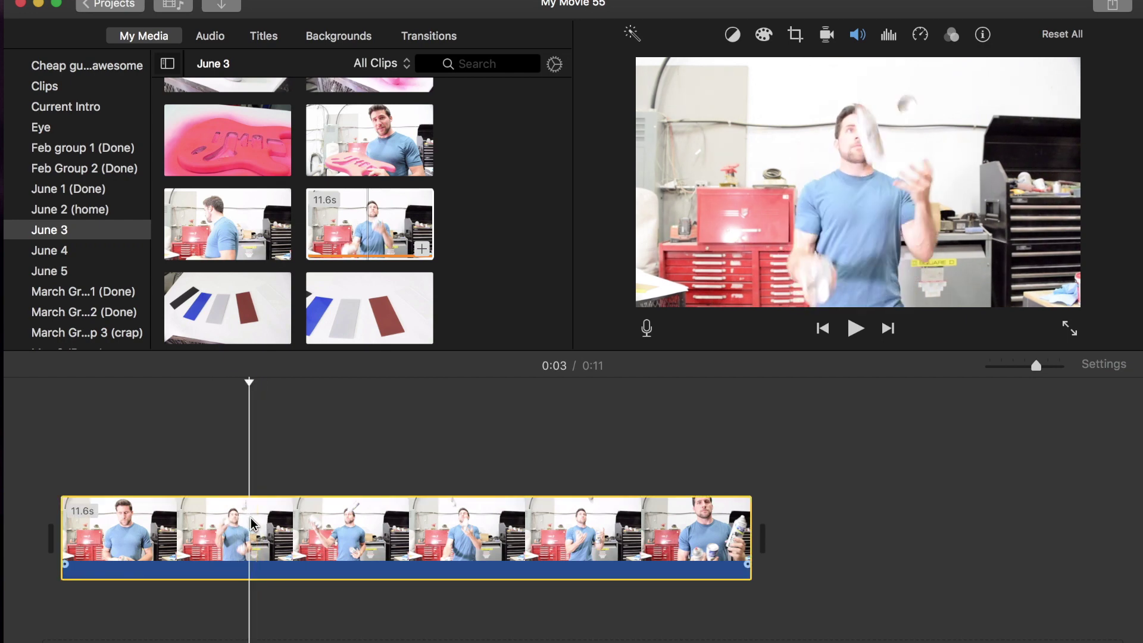
{"action": "key", "text": "super+b"}
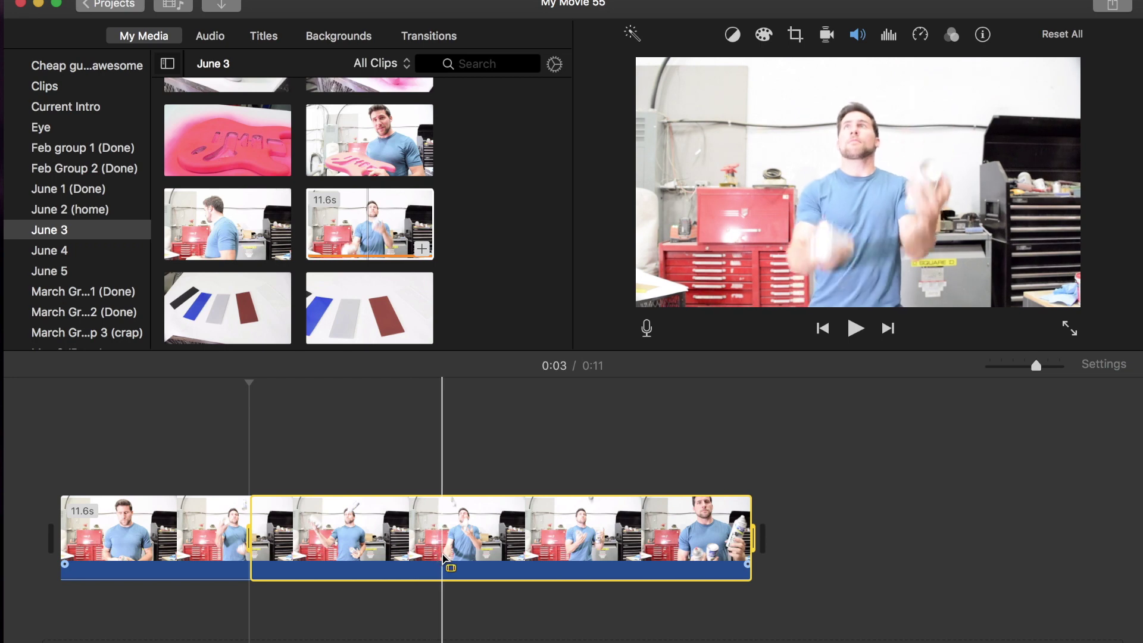
{"action": "key", "text": "super+b"}
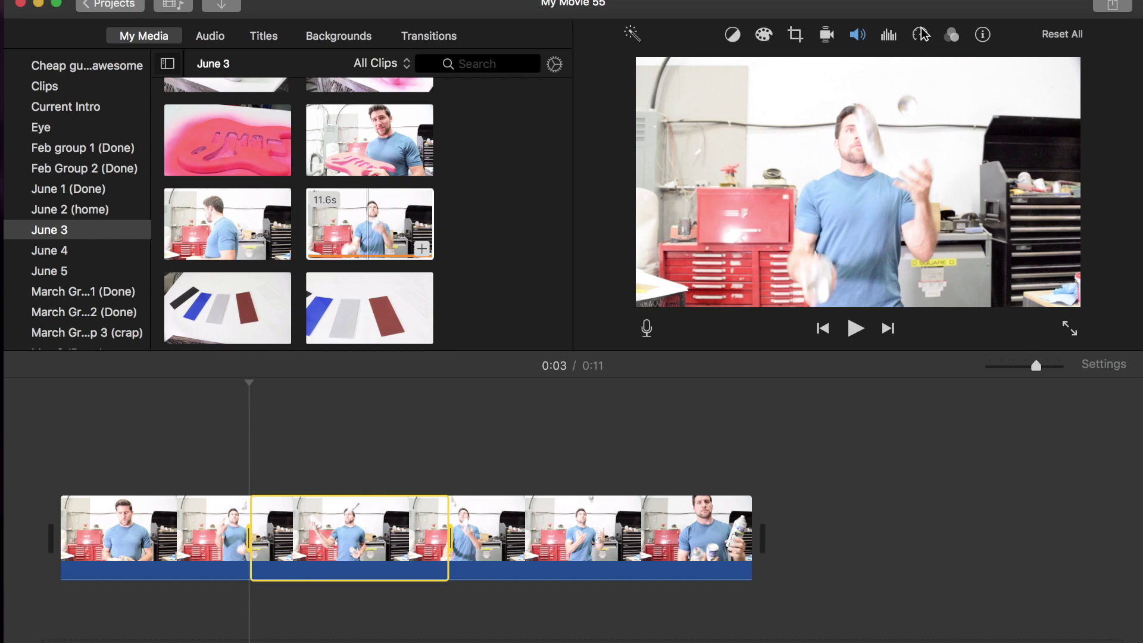
Slow the selected middle range of the clip to 50% speed
{"action": "left_click", "coordinate": [921, 36]}
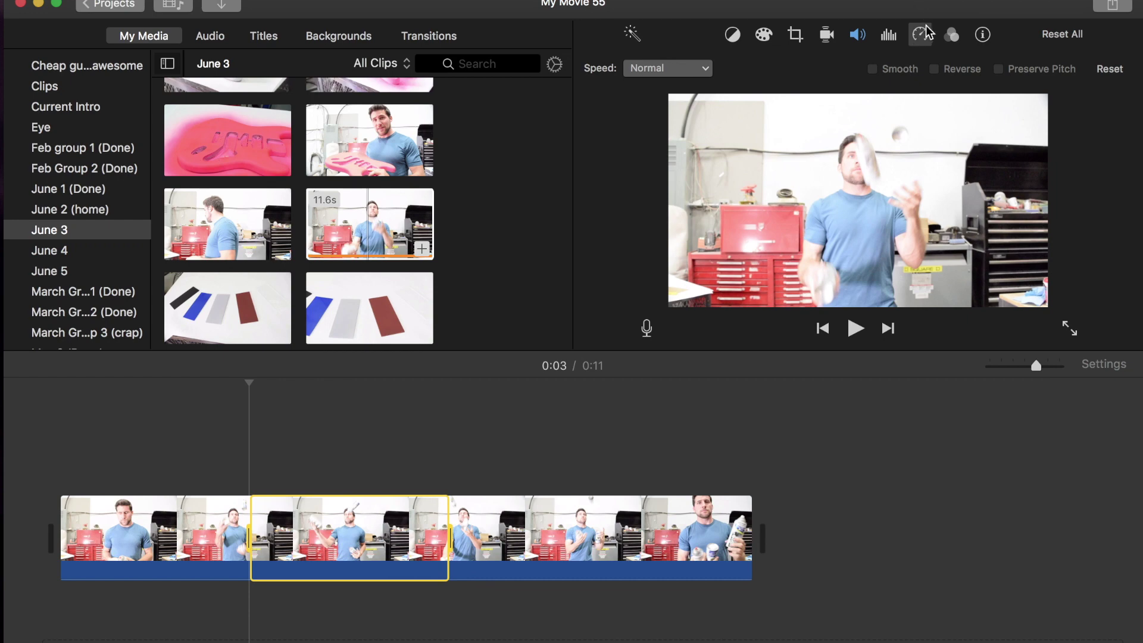
{"action": "right_click", "coordinate": [311, 539]}
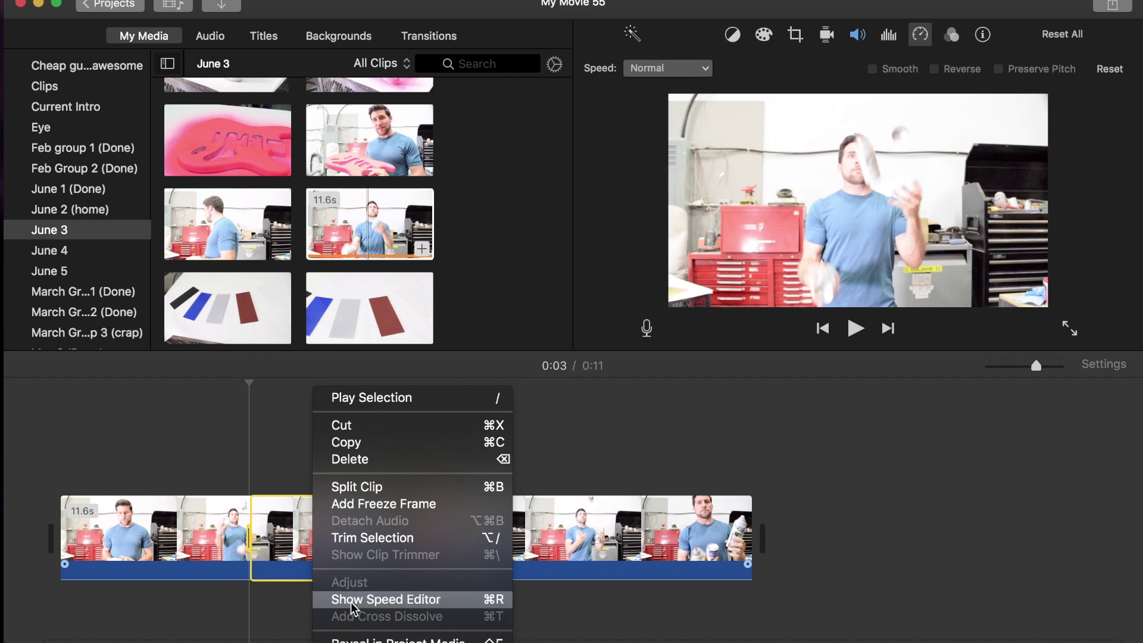
{"action": "left_click", "coordinate": [288, 436]}
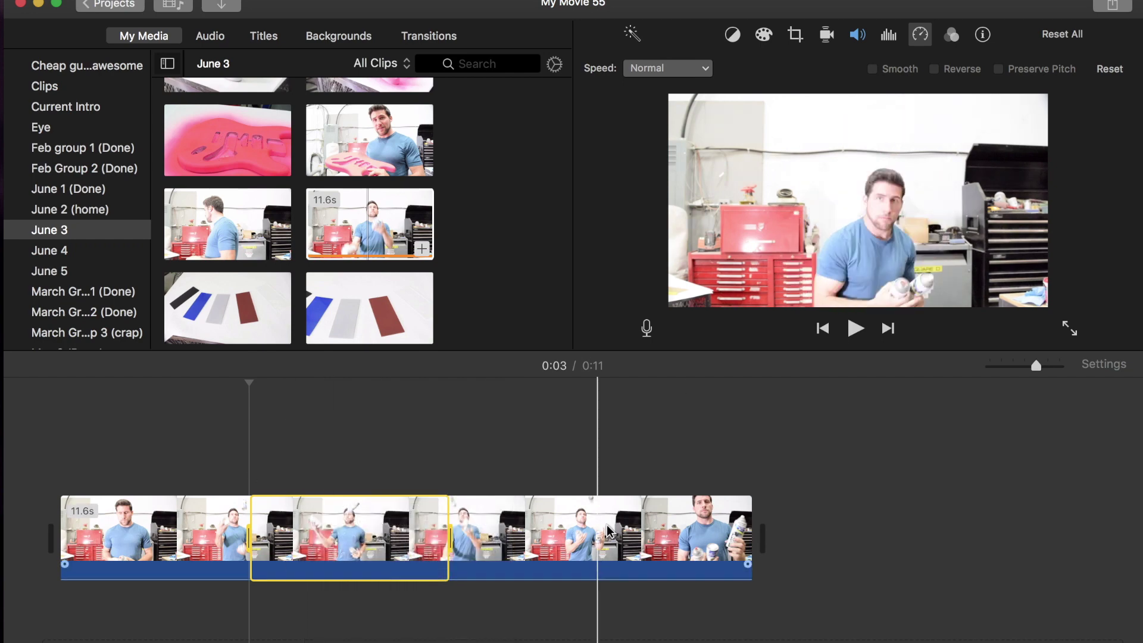
{"action": "left_click", "coordinate": [701, 68]}
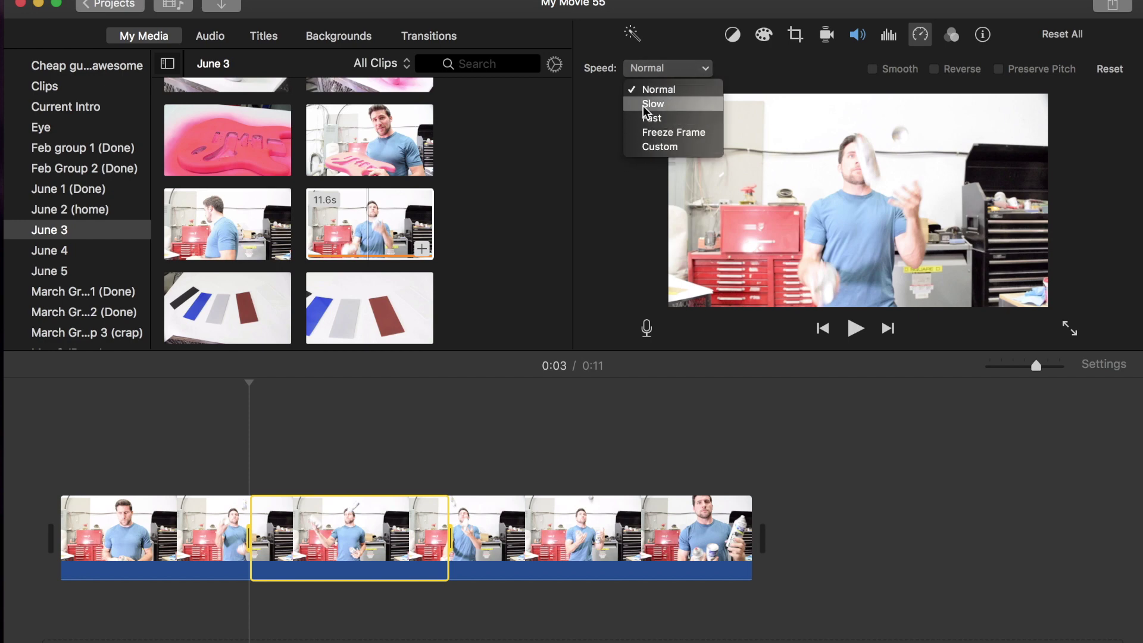
{"action": "left_click", "coordinate": [649, 90]}
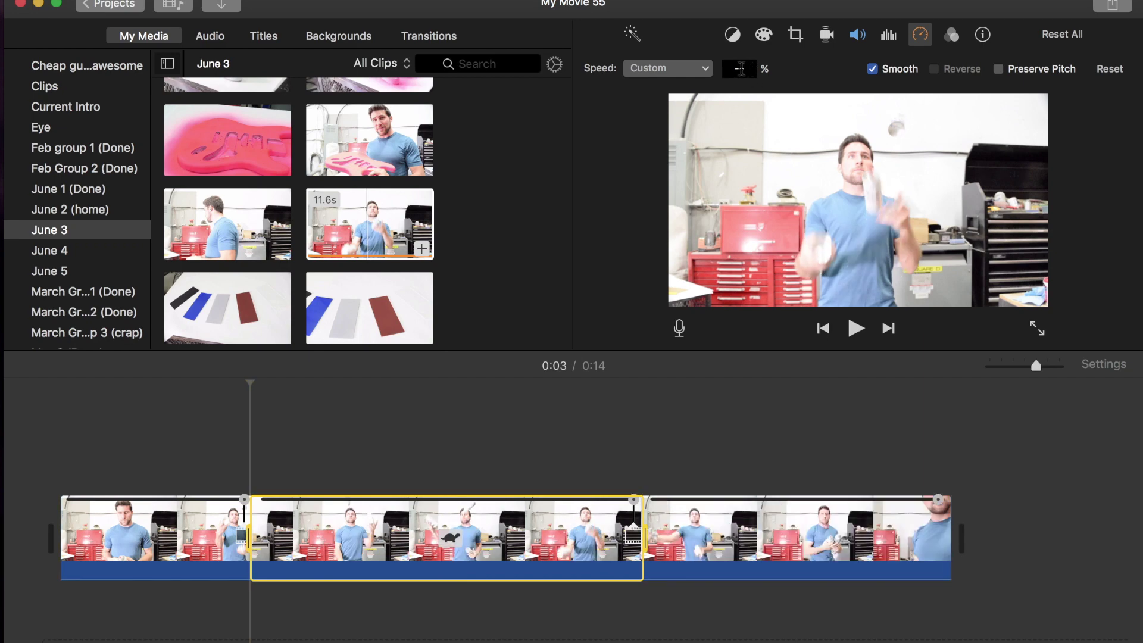
{"action": "left_click", "coordinate": [740, 68]}
{"action": "type", "text": "50"}
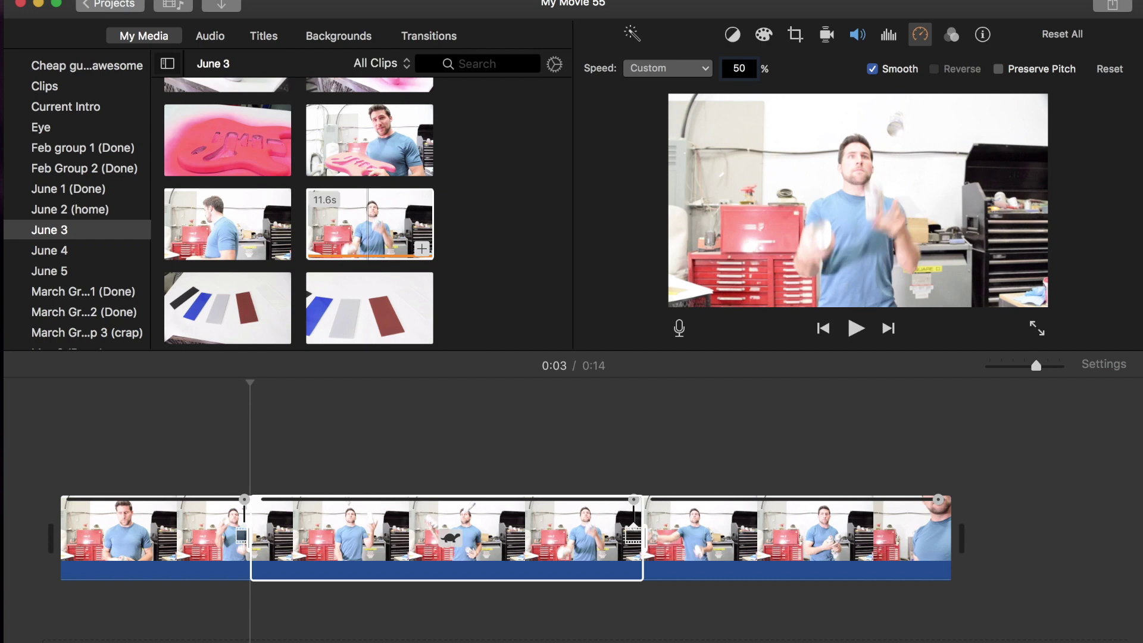
{"action": "key", "text": "Return"}
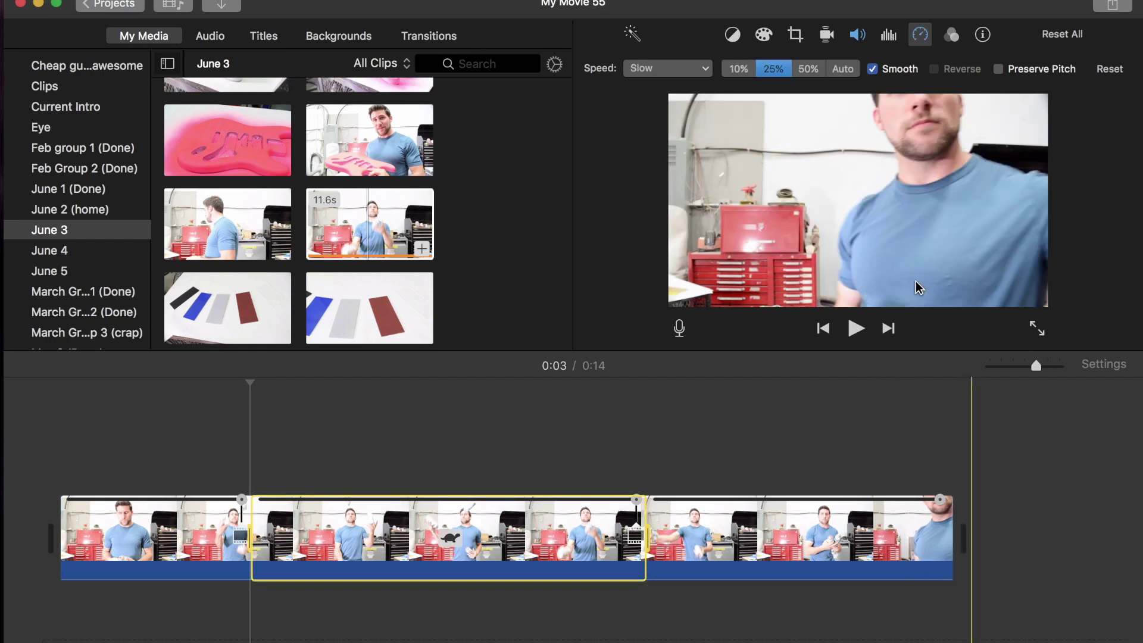
{"action": "left_click", "coordinate": [809, 71]}
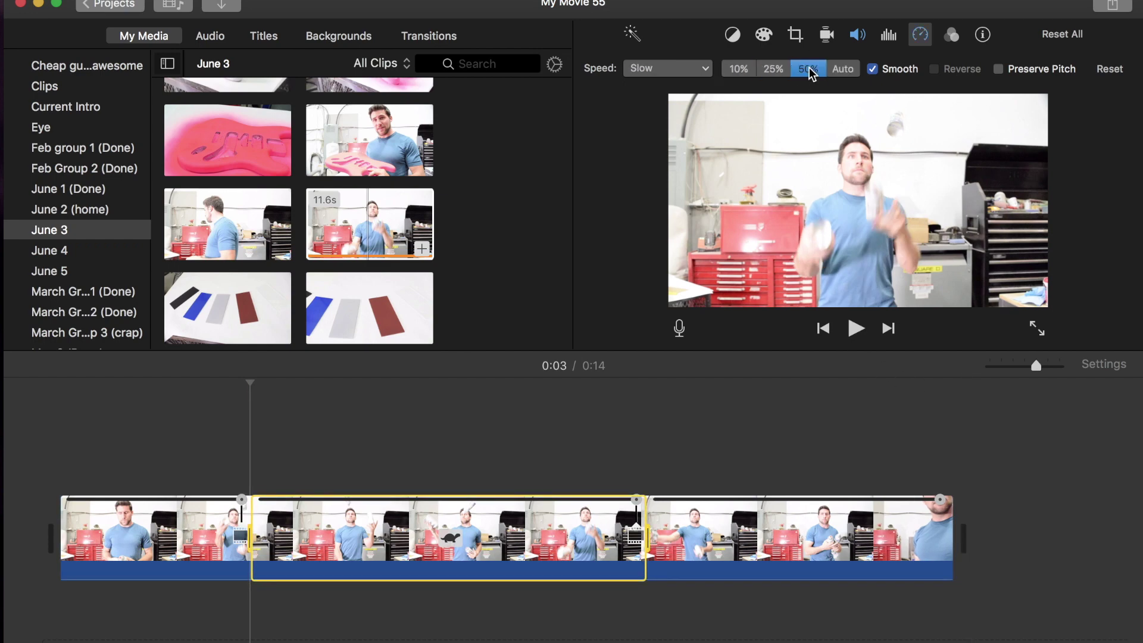
Turn off the smooth speed transition for the slowed section and play the clip back
{"action": "left_click", "coordinate": [873, 69]}
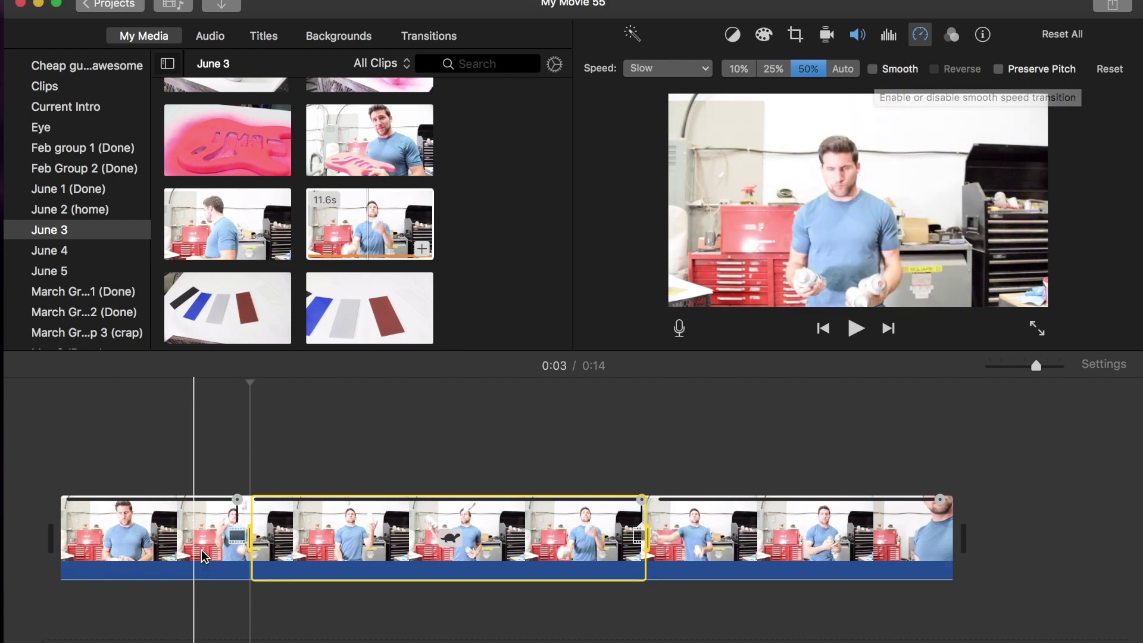
{"action": "key", "text": "space"}
{"action": "key", "text": "space"}
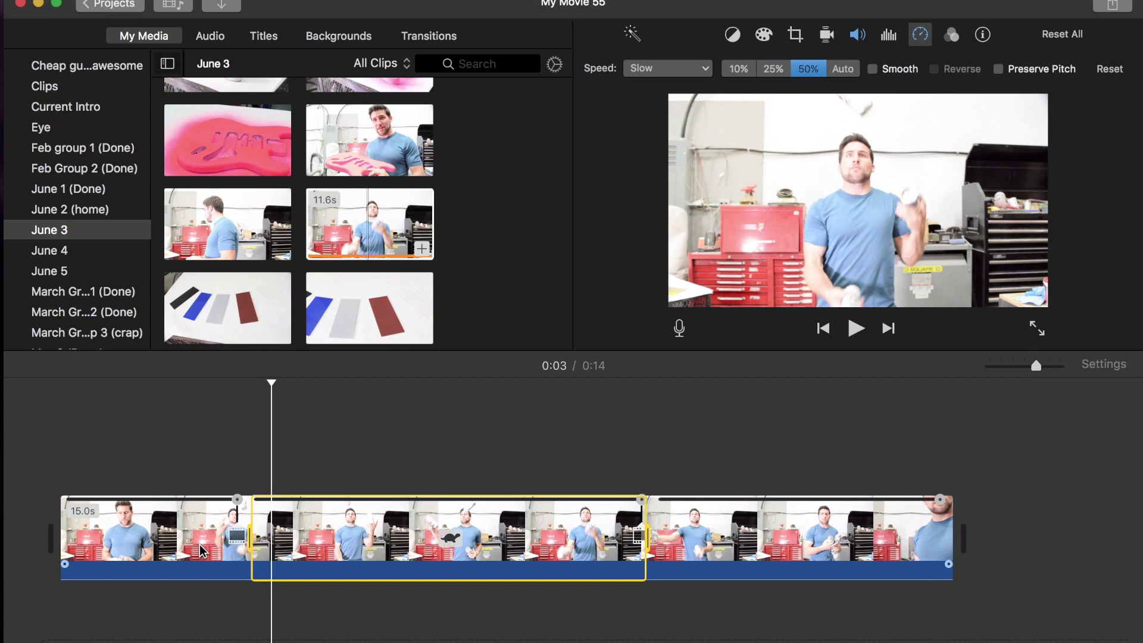
{"action": "key", "text": "space"}
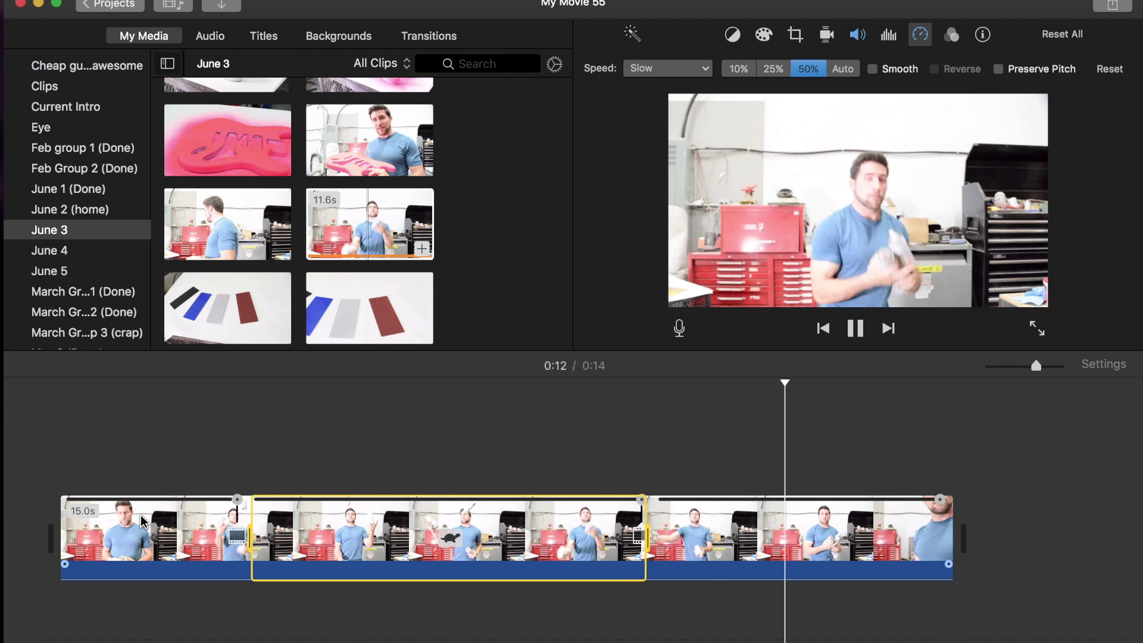
{"action": "key", "text": "space"}
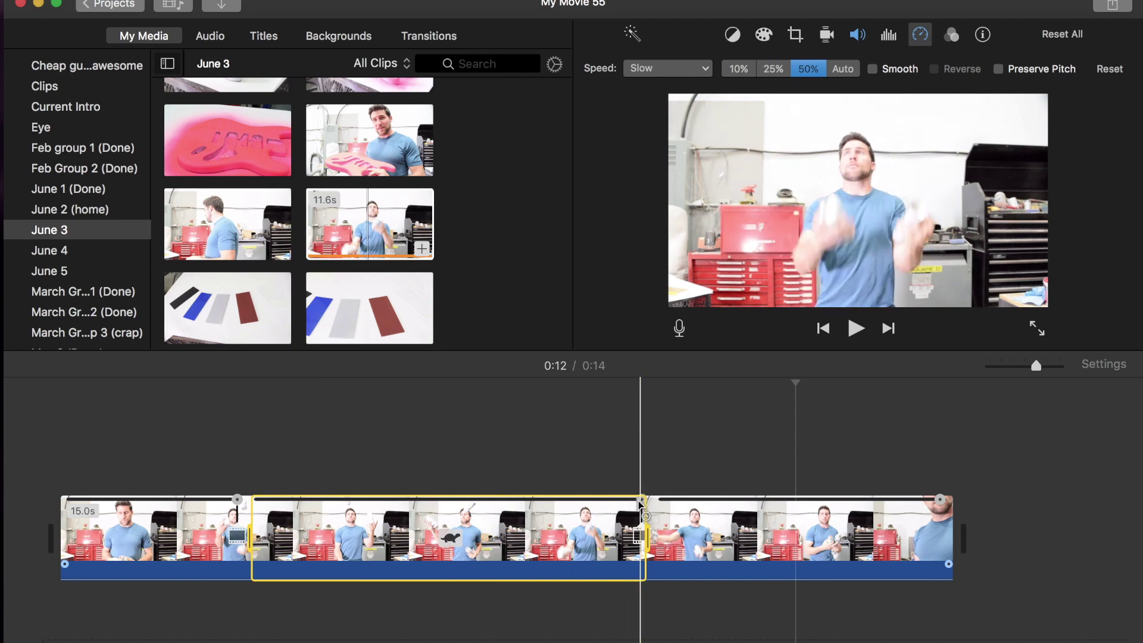
Stretch the slowed section to 44% speed on the timeline, and set its speed back to 50%
{"action": "left_click_drag", "start_coordinate": [640, 501], "coordinate": [823, 503]}
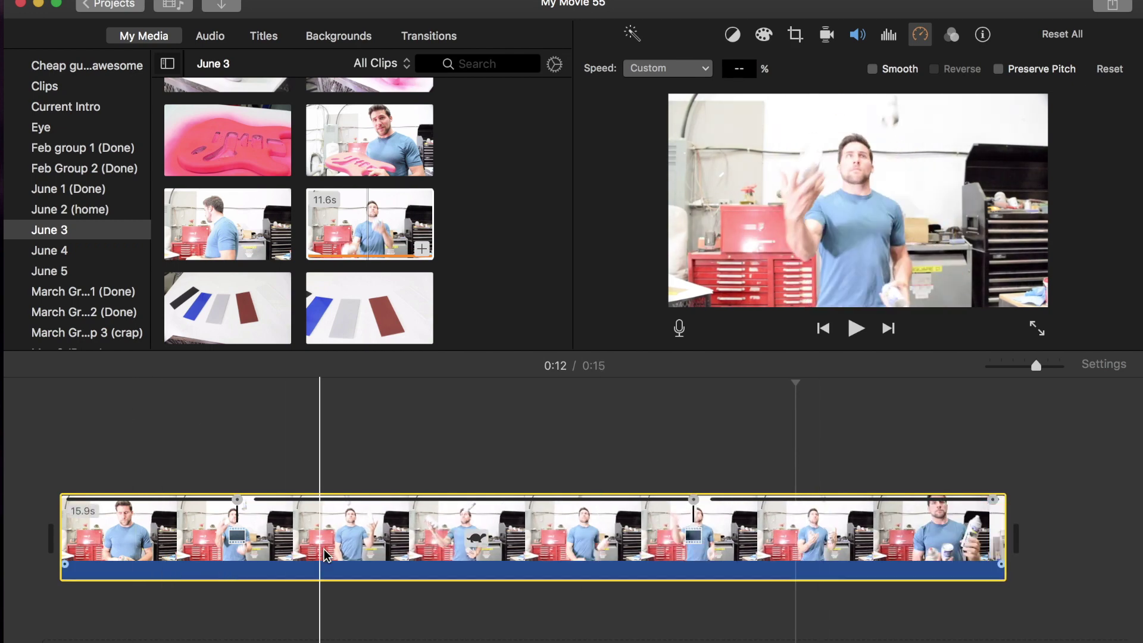
{"action": "left_click", "coordinate": [475, 539]}
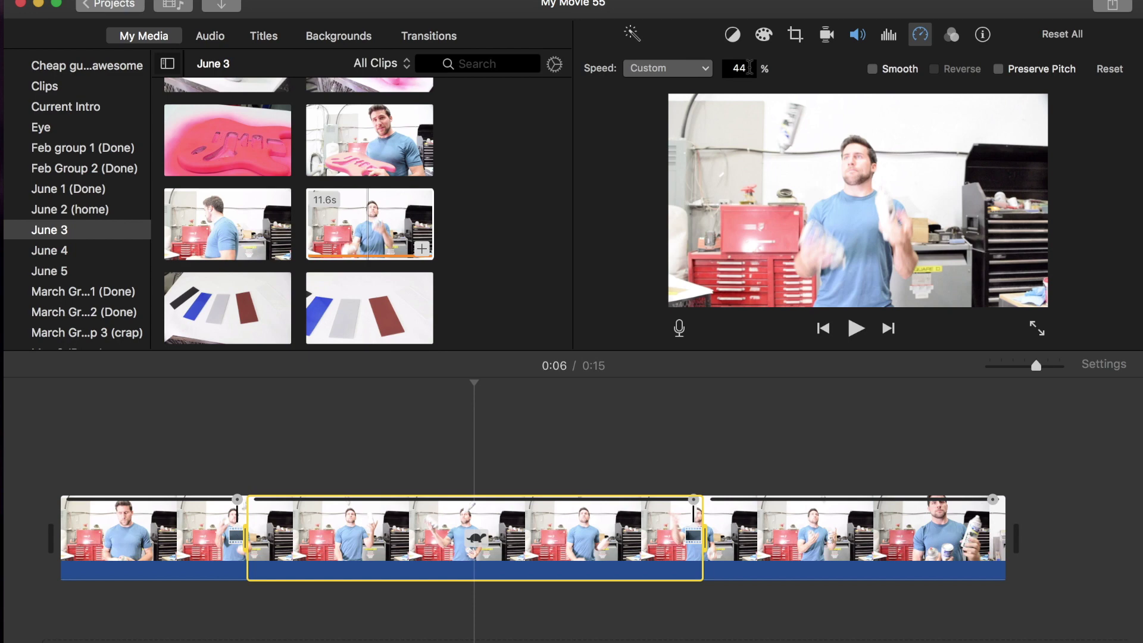
{"action": "left_click", "coordinate": [749, 67]}
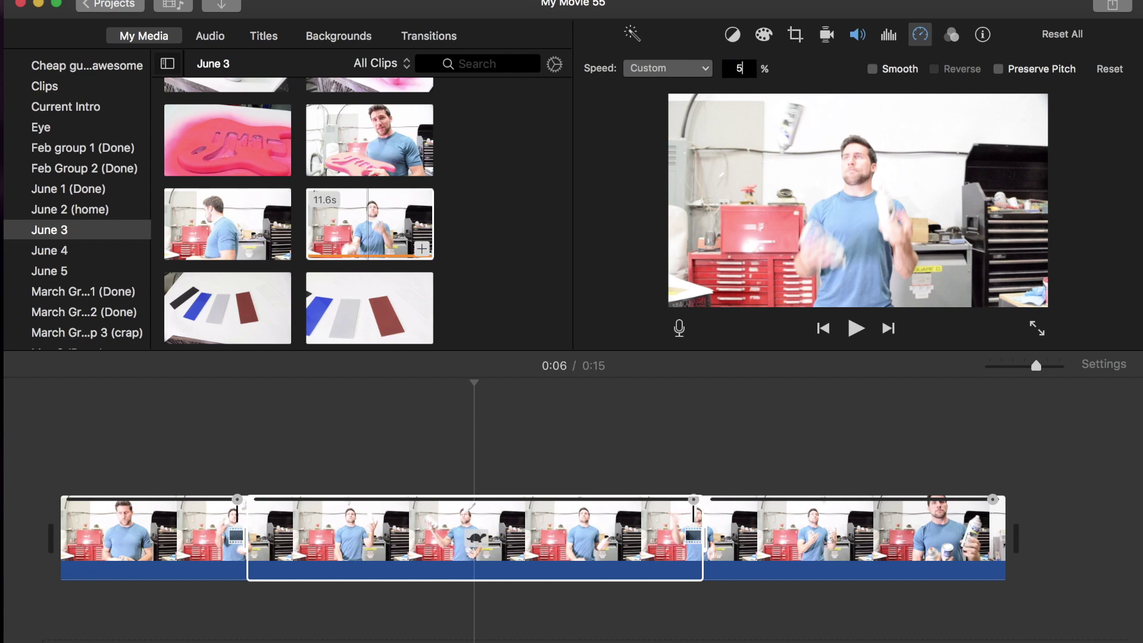
{"action": "key", "text": "Return"}
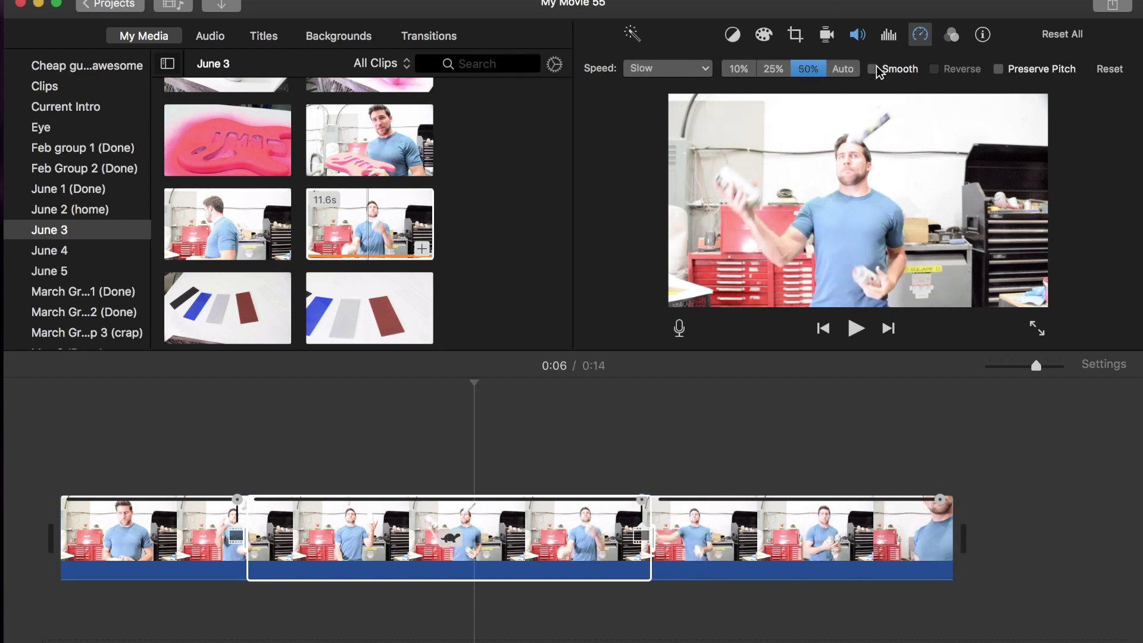
Turn on the smooth speed transition for the slowed section and play the clip back
{"action": "left_click", "coordinate": [873, 69]}
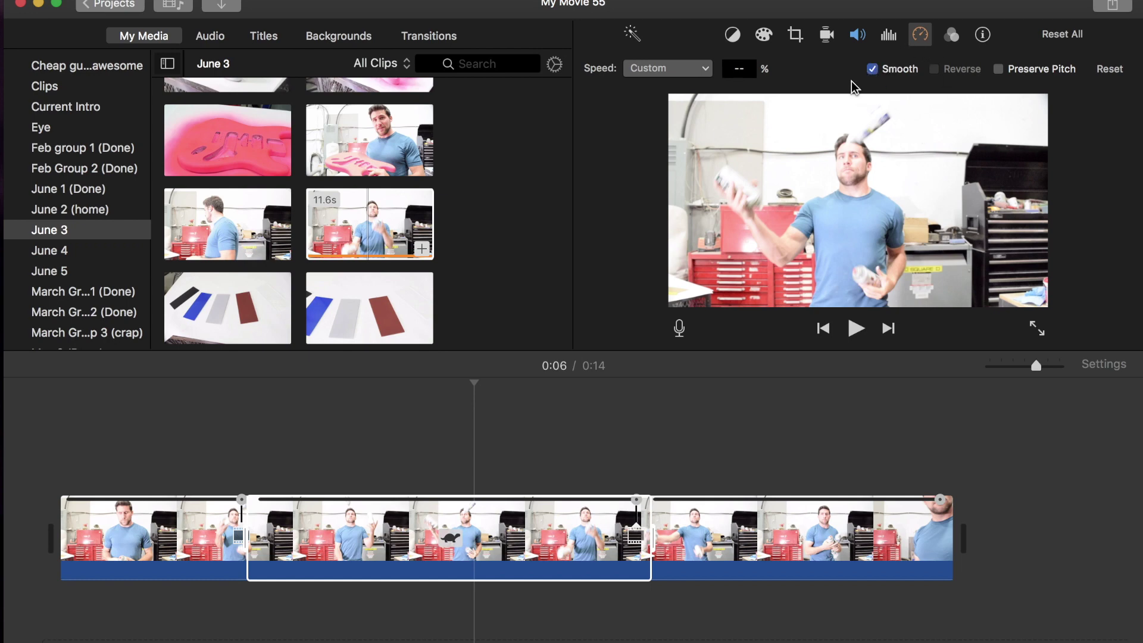
{"action": "key", "text": "space"}
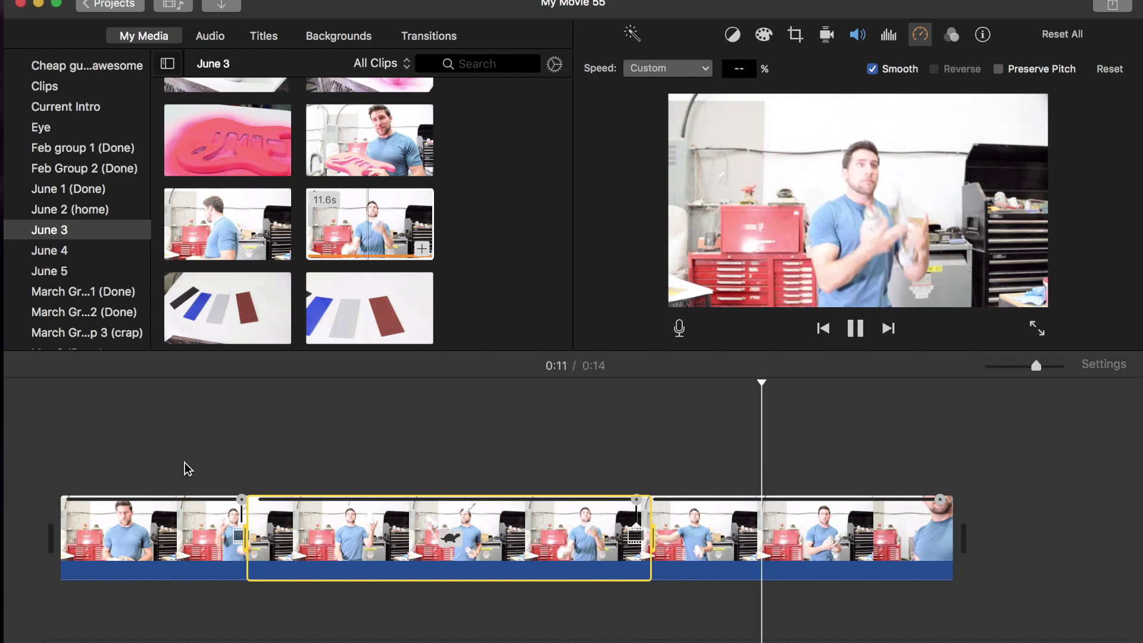
{"action": "key", "text": "space"}
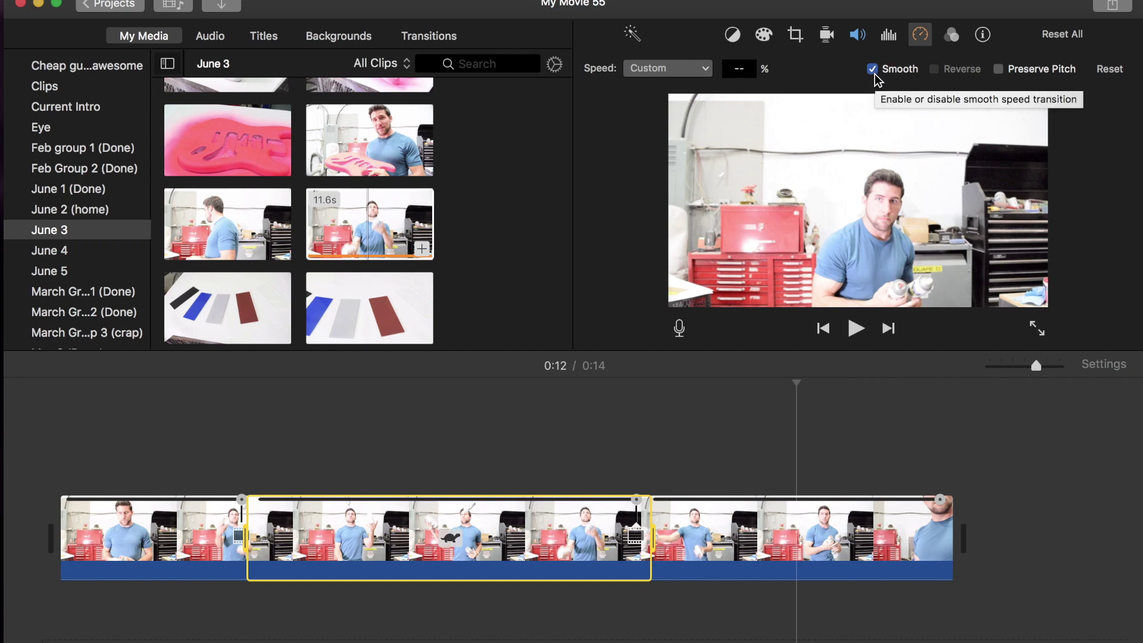
Set the middle section's speed to Slow at 25% and play back the result
{"action": "left_click", "coordinate": [699, 75]}
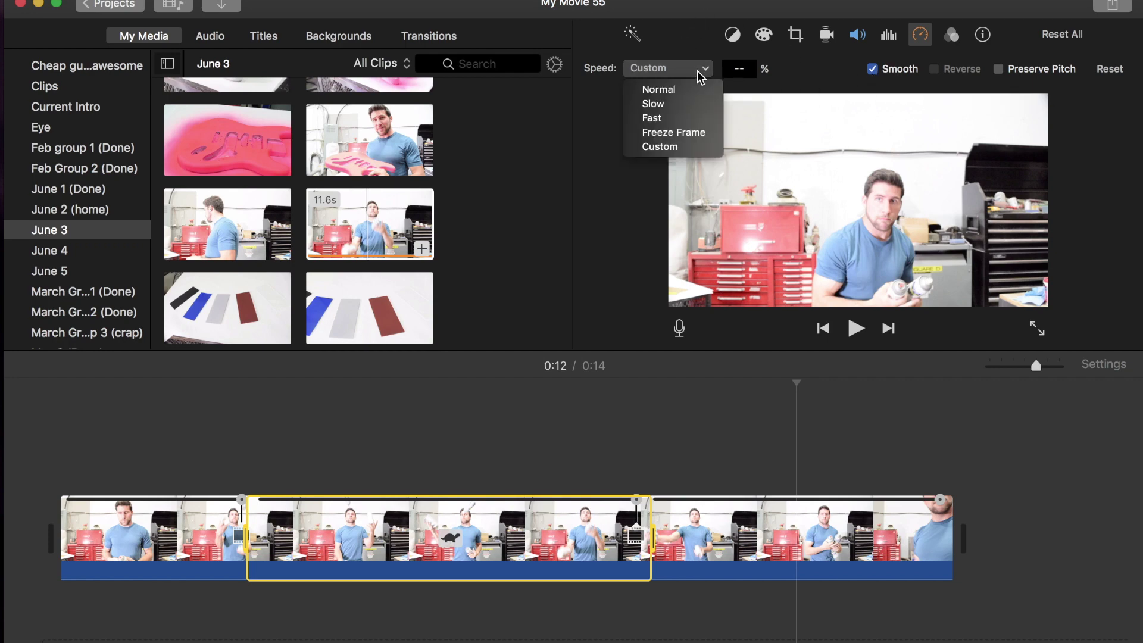
{"action": "left_click", "coordinate": [654, 105]}
{"action": "left_click", "coordinate": [766, 68]}
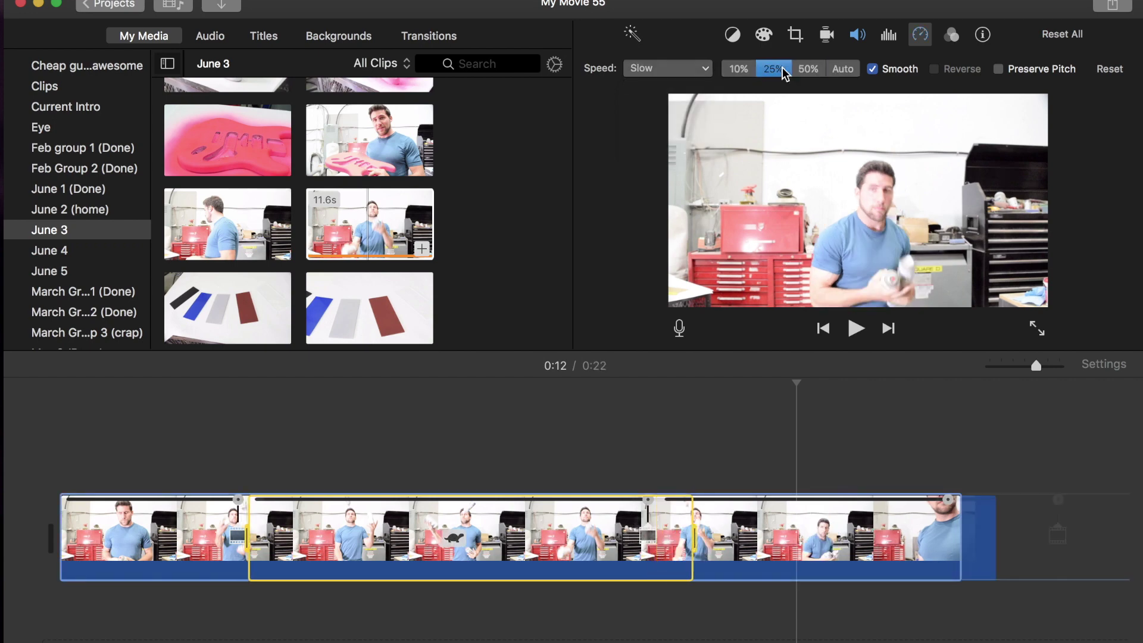
{"action": "key", "text": "space"}
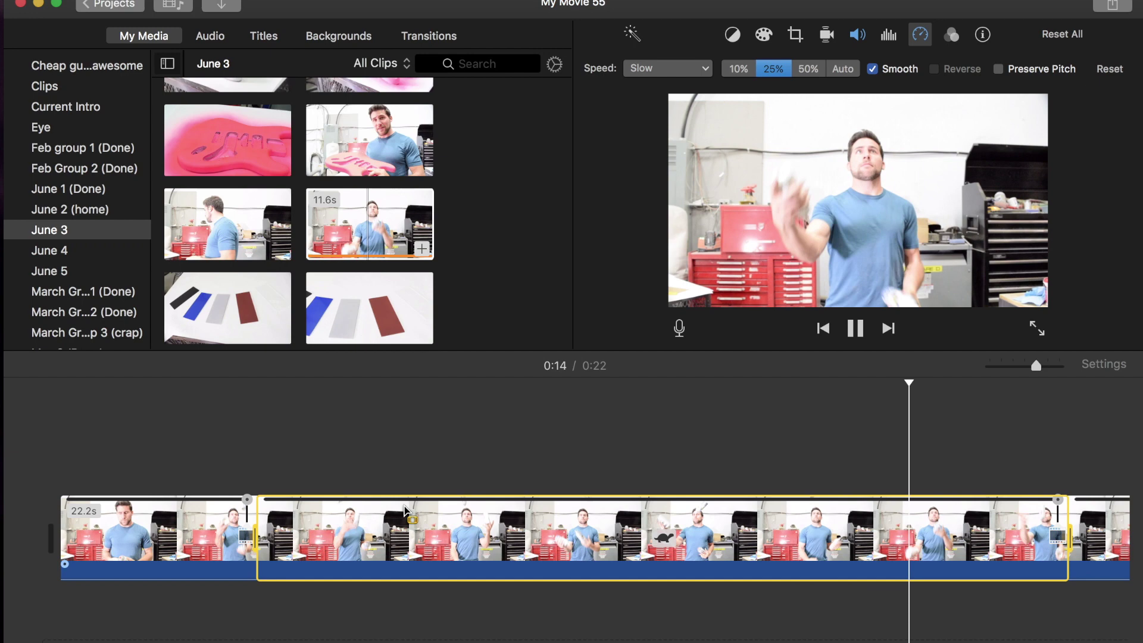
{"action": "key", "text": "space"}
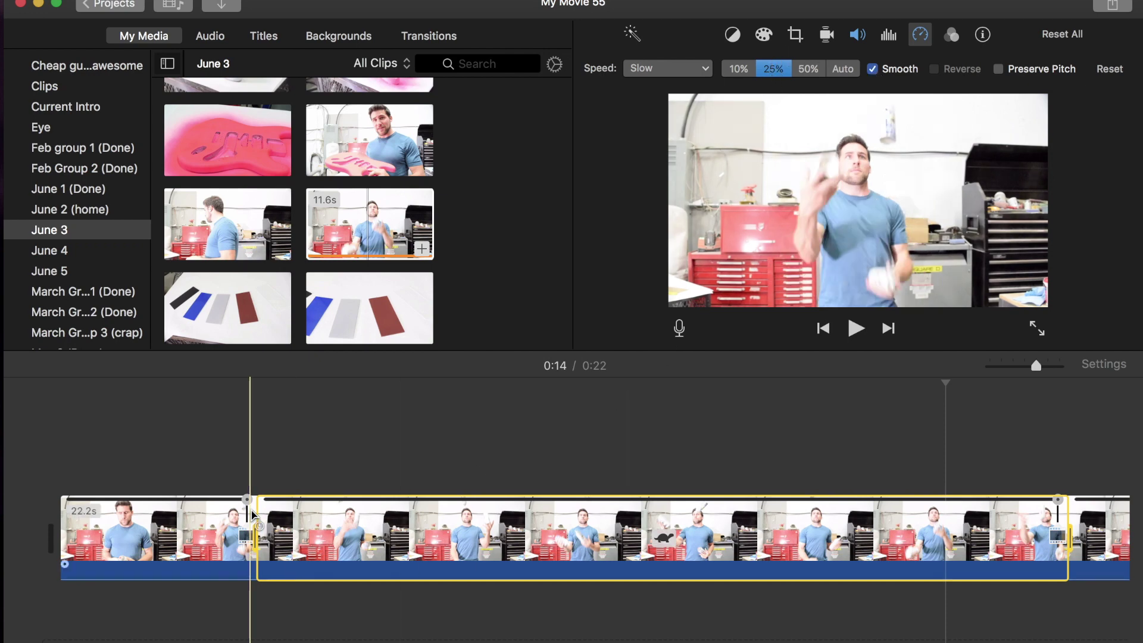
{"action": "key", "text": "space"}
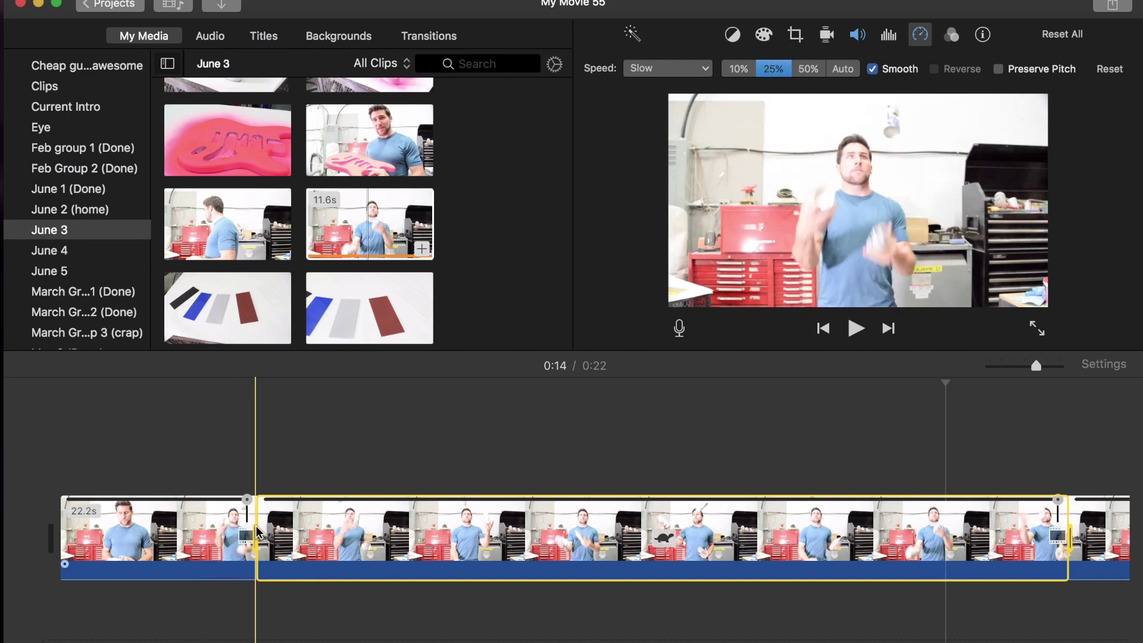